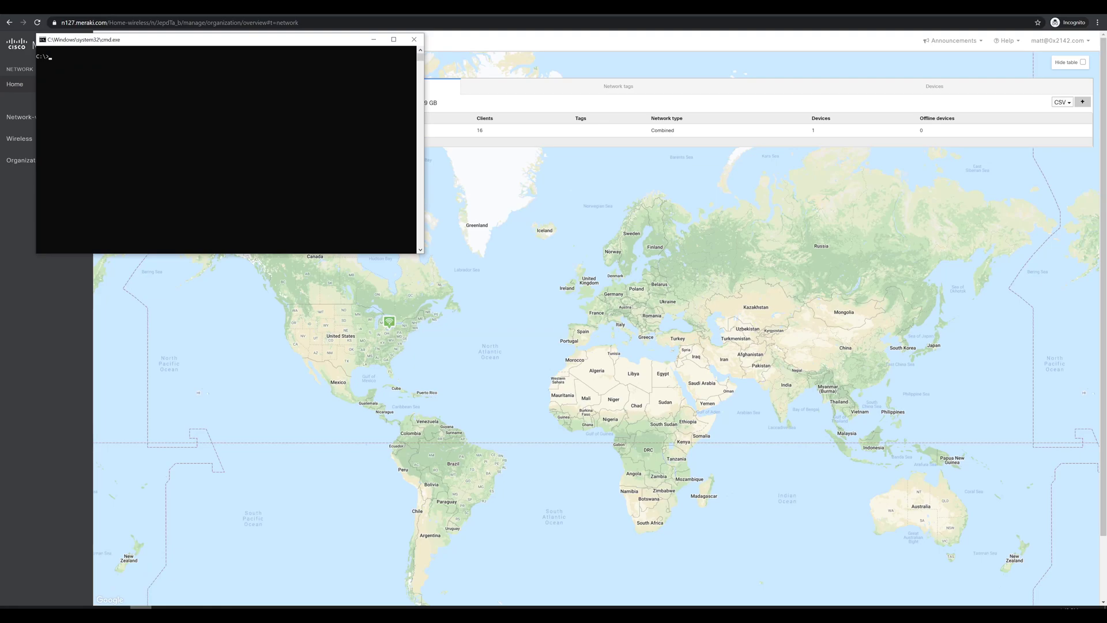
Run ipconfig to confirm IPv4 address 192.168.5.51, then close Command Prompt and open a blank browser tab.
{"action": "type", "text": "nfig"}
{"action": "key", "text": "Return"}
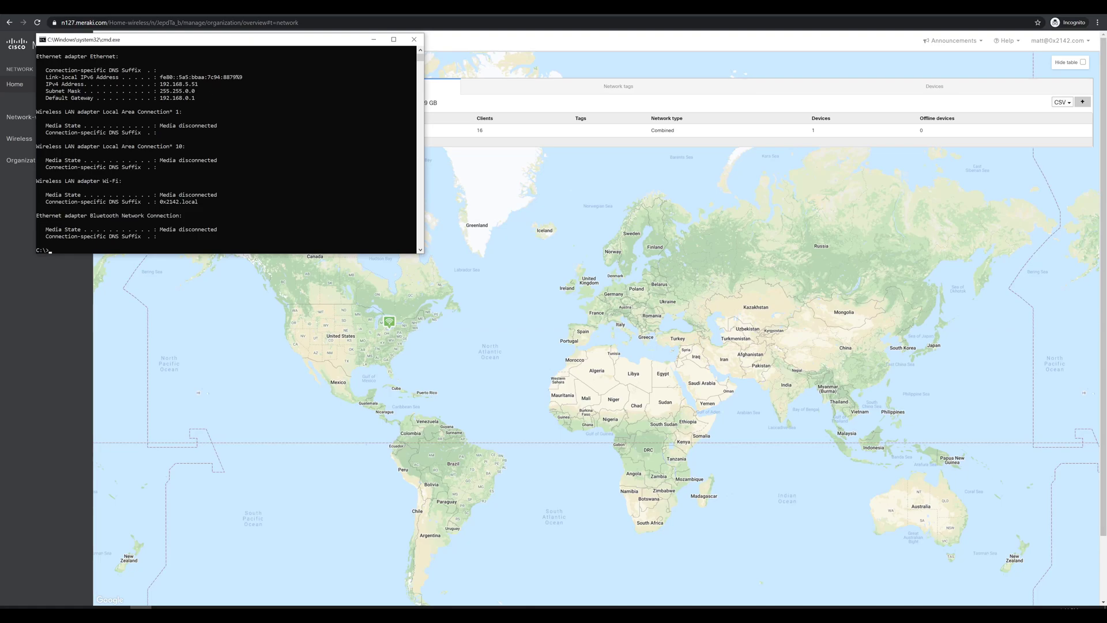
{"action": "key", "text": "alt+Tab"}
{"action": "key", "text": "ctrl+t"}
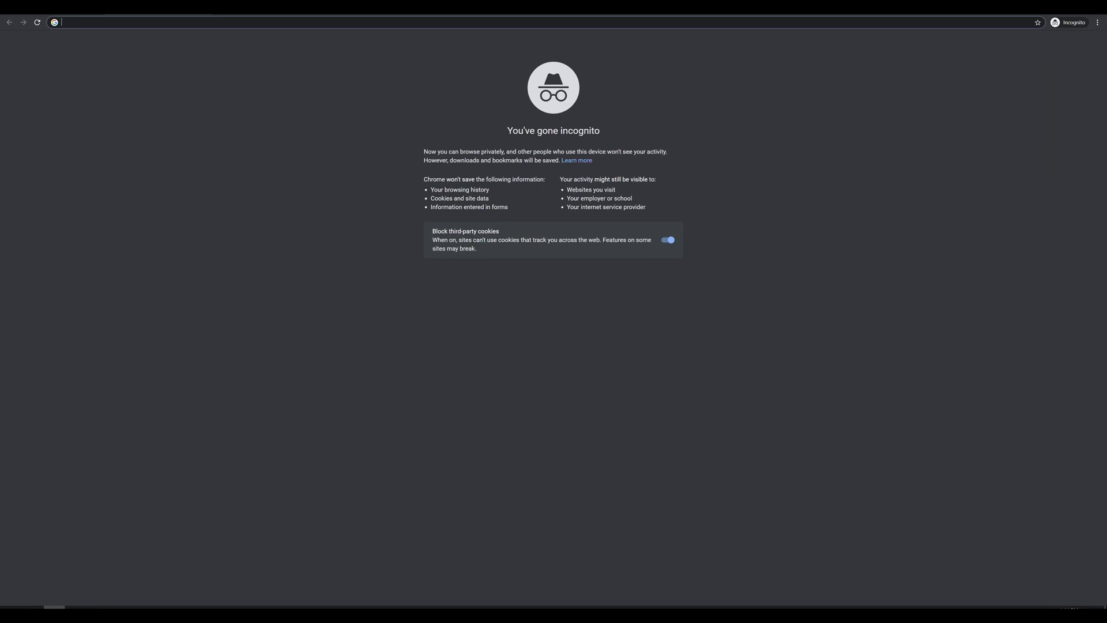
Load mg.meraki.com to view the MG21's local connection status page.
{"action": "type", "text": "mg.me"}
{"action": "key", "text": "Return"}
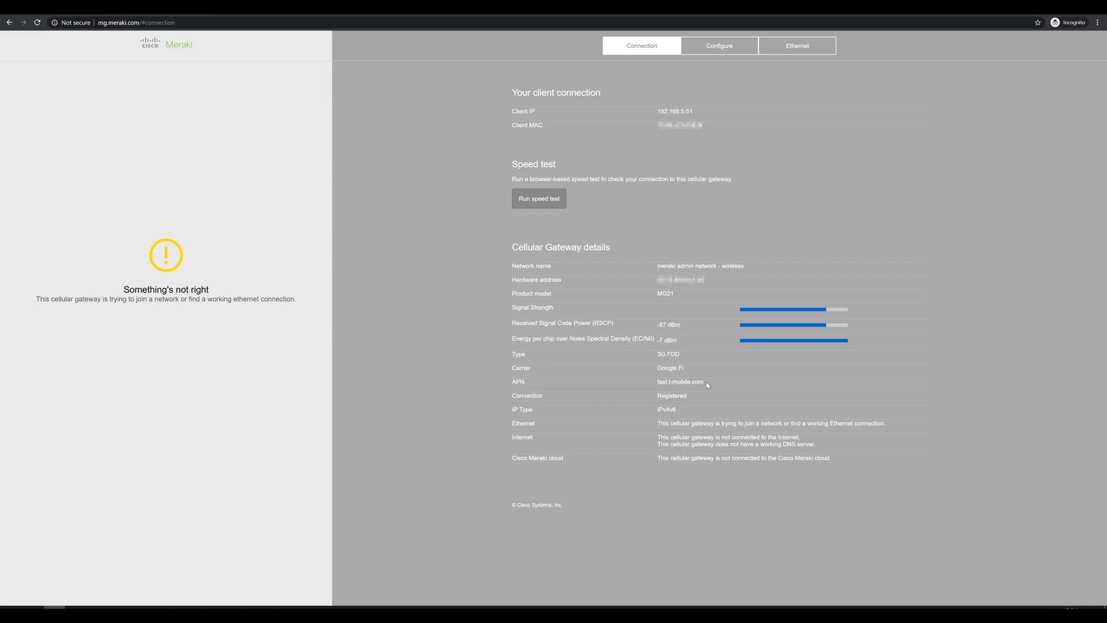
Sign in to the gateway's local Configure page.
{"action": "left_click", "coordinate": [742, 47]}
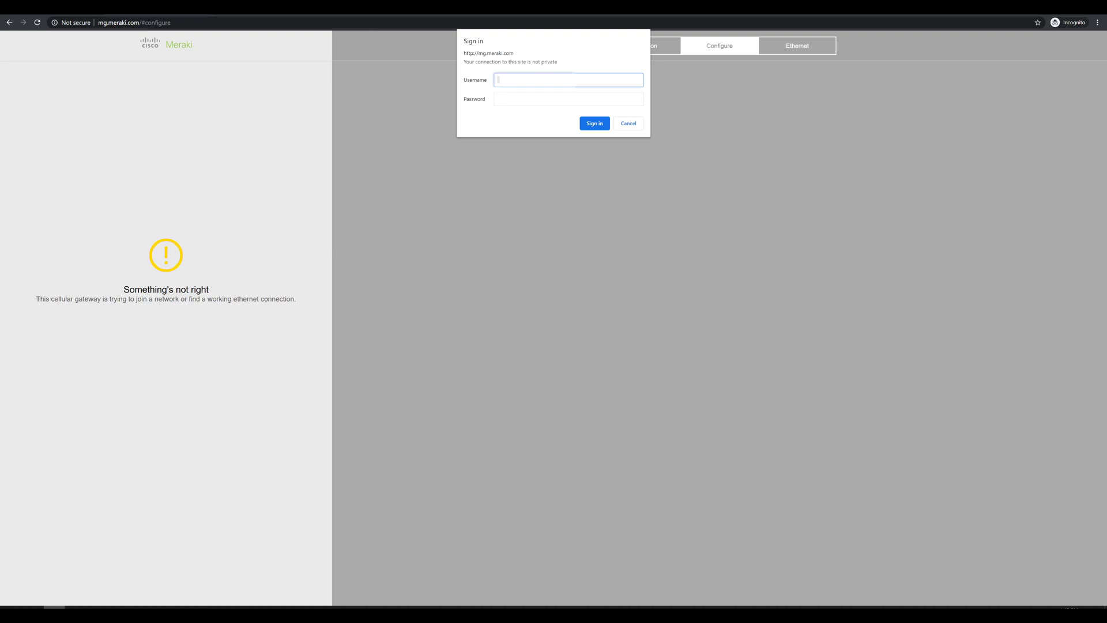
{"action": "key", "text": "ctrl+v"}
{"action": "key", "text": "Return"}
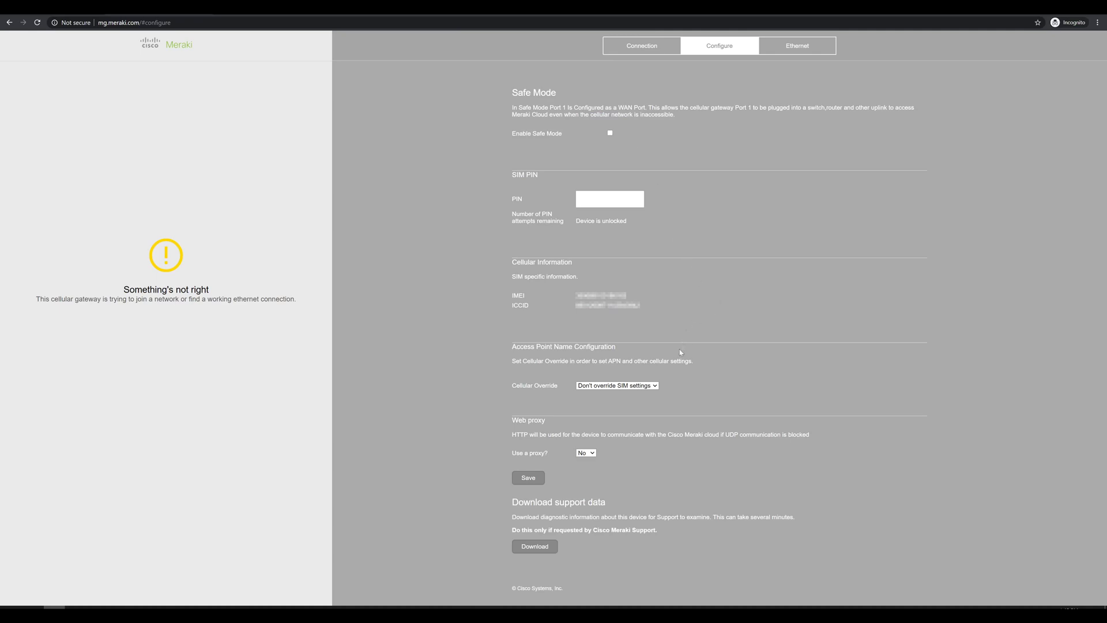
Set Cellular Override to override SIM settings with APN h2g2 and save.
{"action": "left_click", "coordinate": [633, 387]}
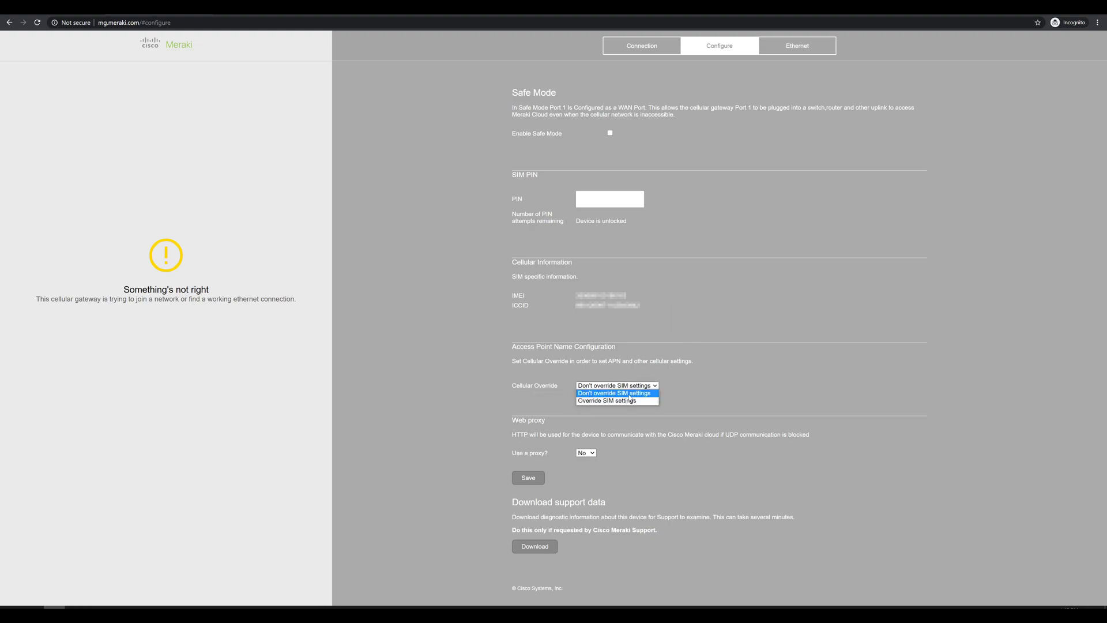
{"action": "left_click", "coordinate": [630, 401]}
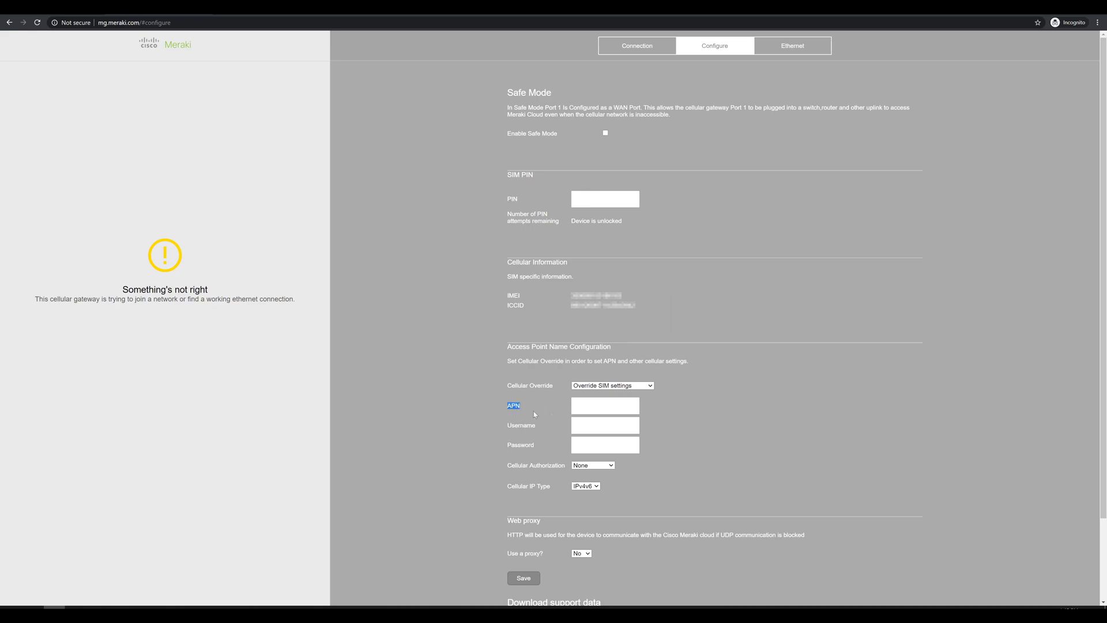
{"action": "left_click", "coordinate": [605, 405]}
{"action": "type", "text": "h2g2"}
{"action": "left_click", "coordinate": [524, 580]}
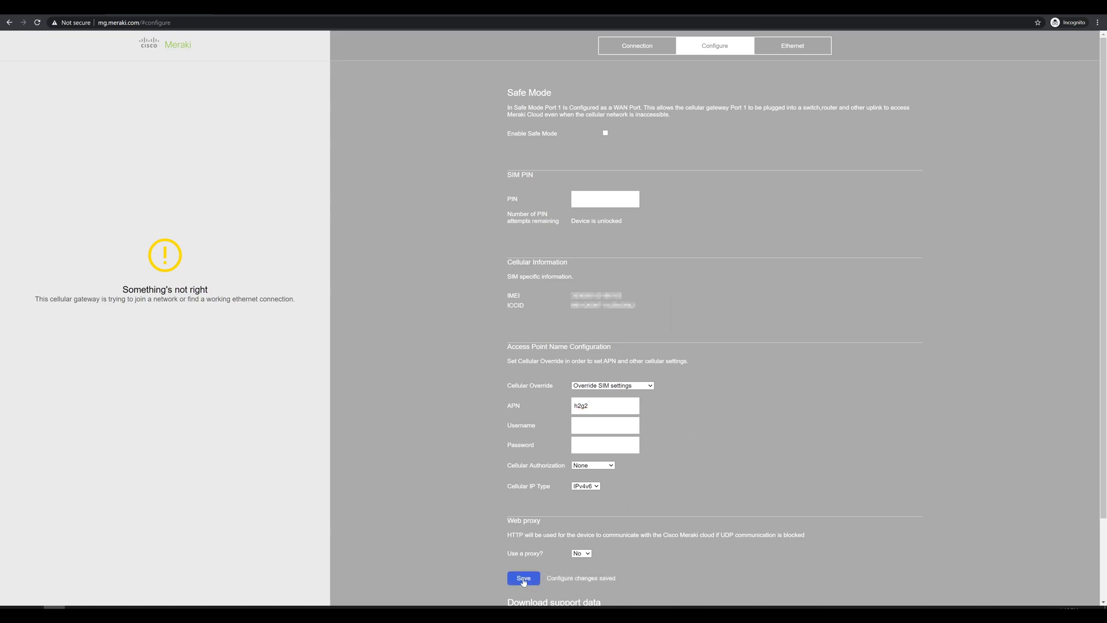
Recheck the gateway's connection status after the APN change.
{"action": "left_click", "coordinate": [661, 46]}
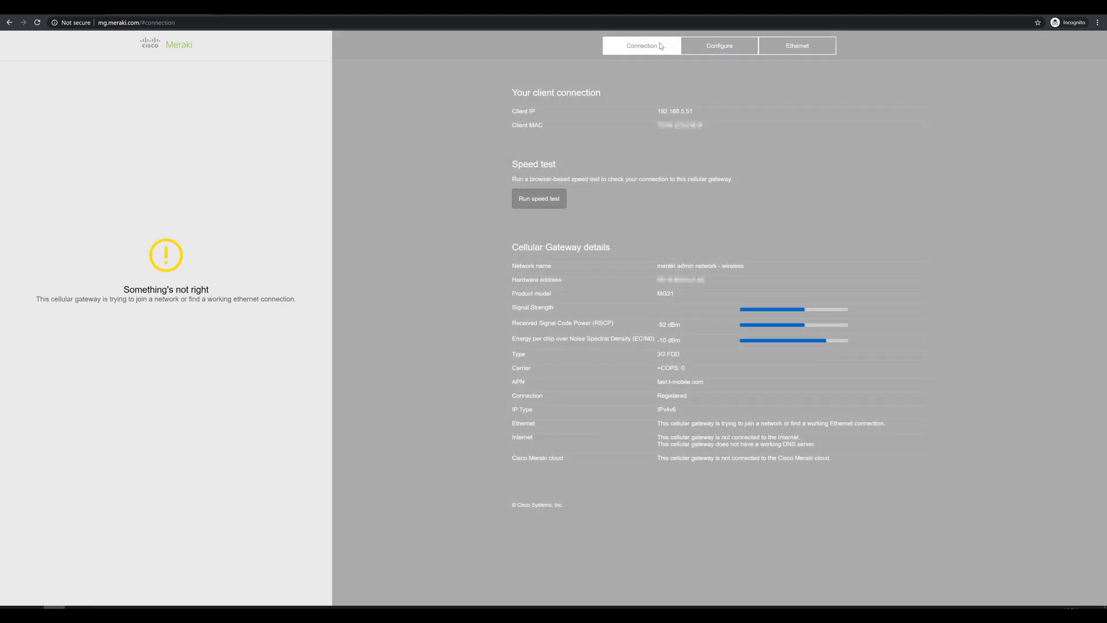
{"action": "left_click", "coordinate": [661, 47]}
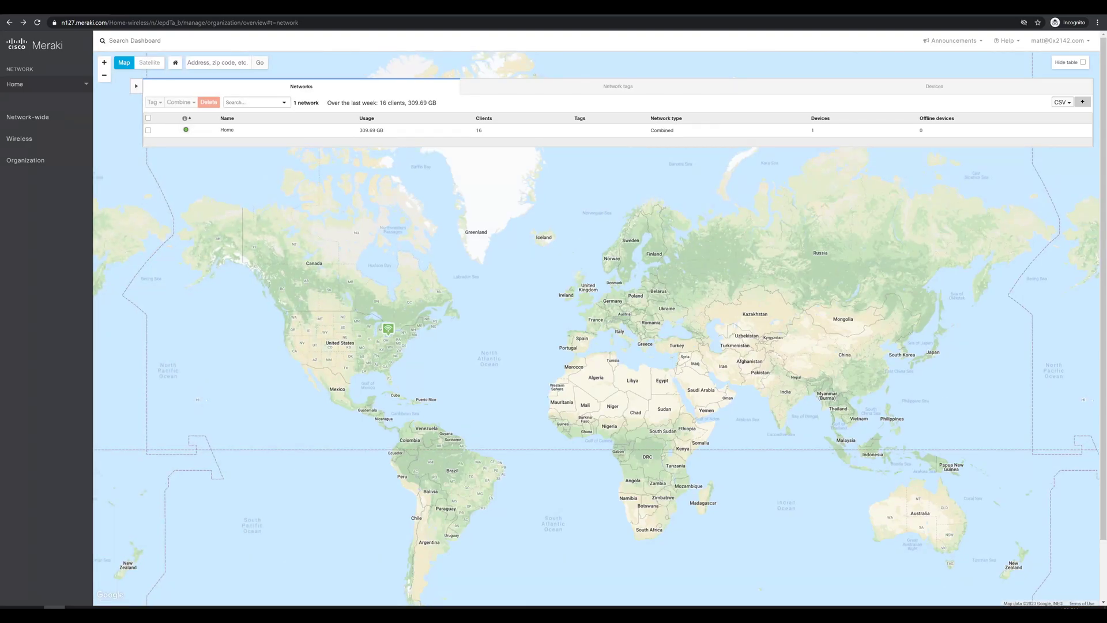
Claim the MG21 into the organization inventory by its serial number.
{"action": "mouse_move", "coordinate": [66, 168]}
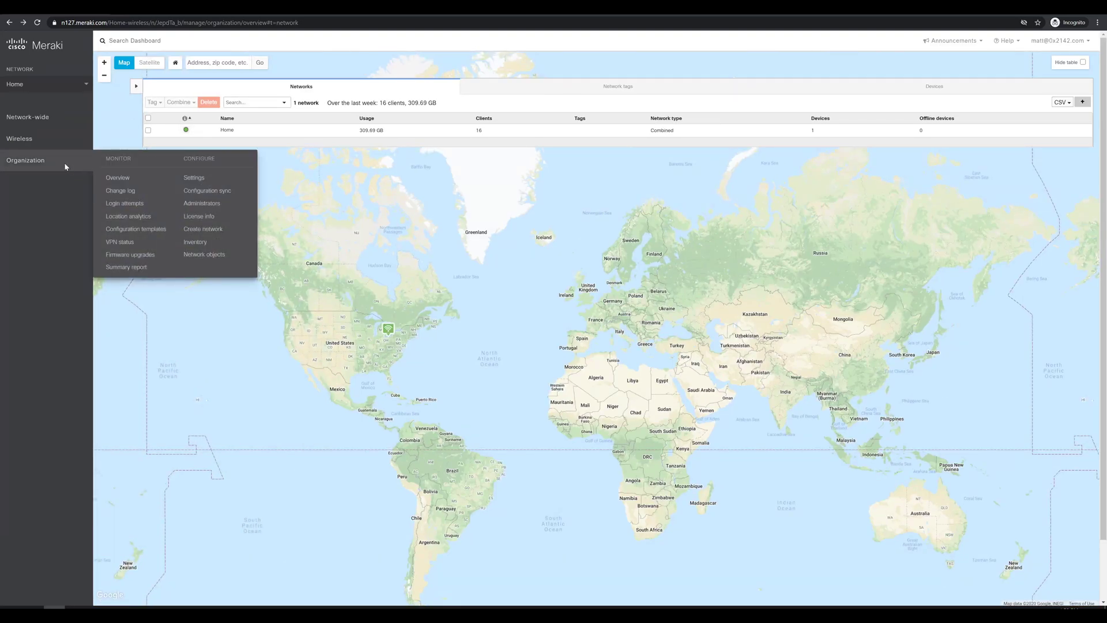
{"action": "left_click", "coordinate": [196, 242]}
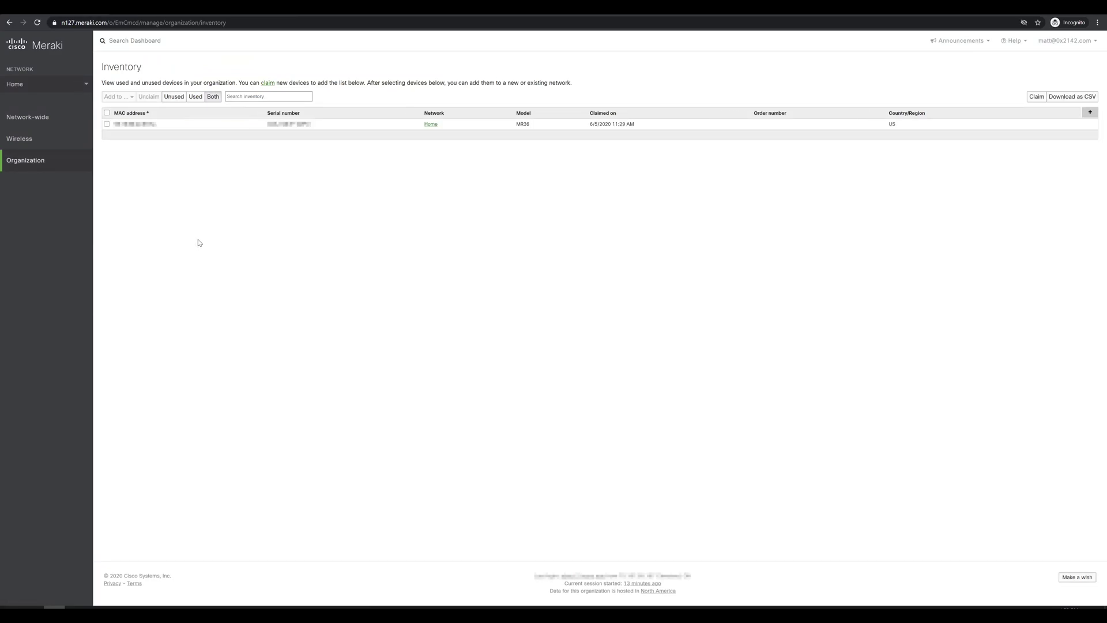
{"action": "left_click", "coordinate": [1036, 96]}
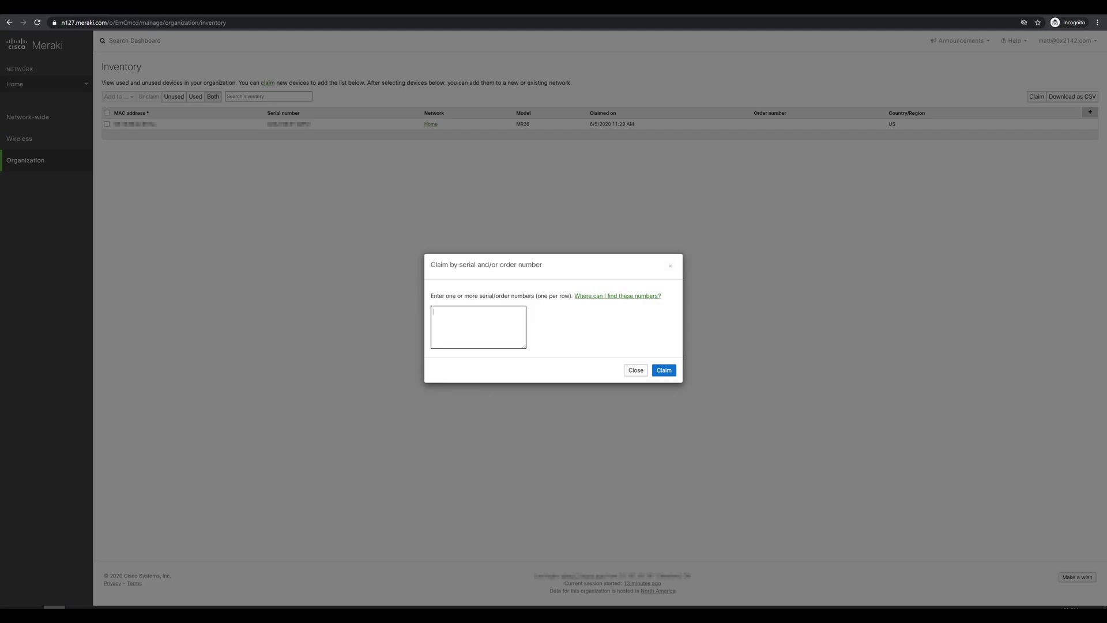
{"action": "key", "text": "ctrl+v"}
{"action": "type", "text": "XX-XXXX"}
{"action": "key", "text": "Return"}
{"action": "left_click", "coordinate": [672, 372]}
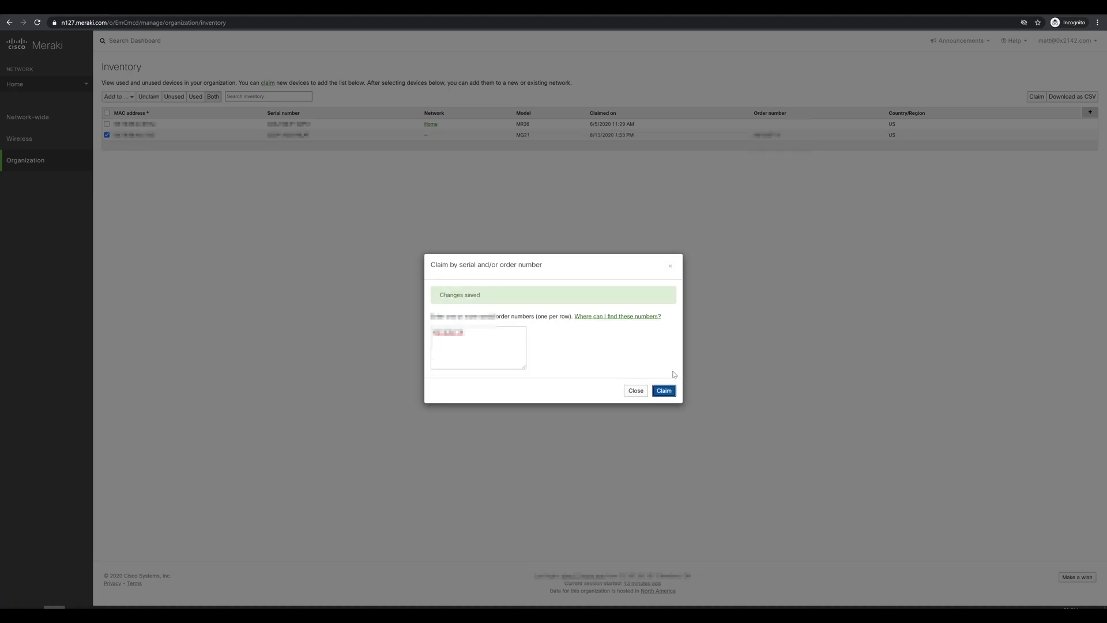
{"action": "left_click", "coordinate": [636, 390]}
Highlight the new MG21 inventory row, still unassigned to any network.
{"action": "left_click_drag", "start_coordinate": [131, 135], "coordinate": [558, 139]}
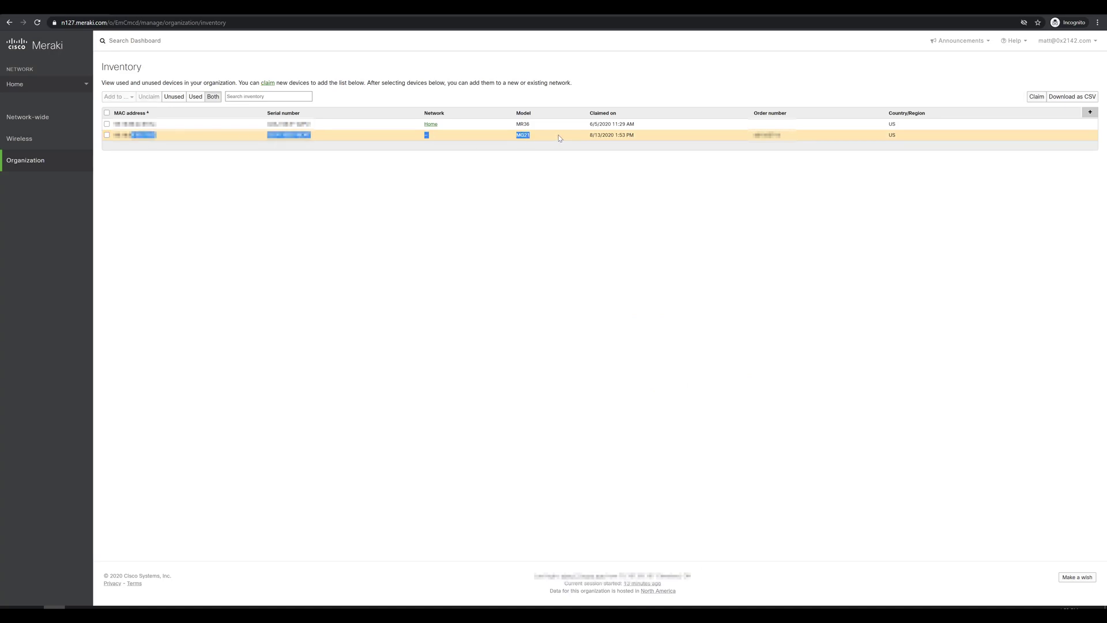
{"action": "left_click", "coordinate": [557, 207]}
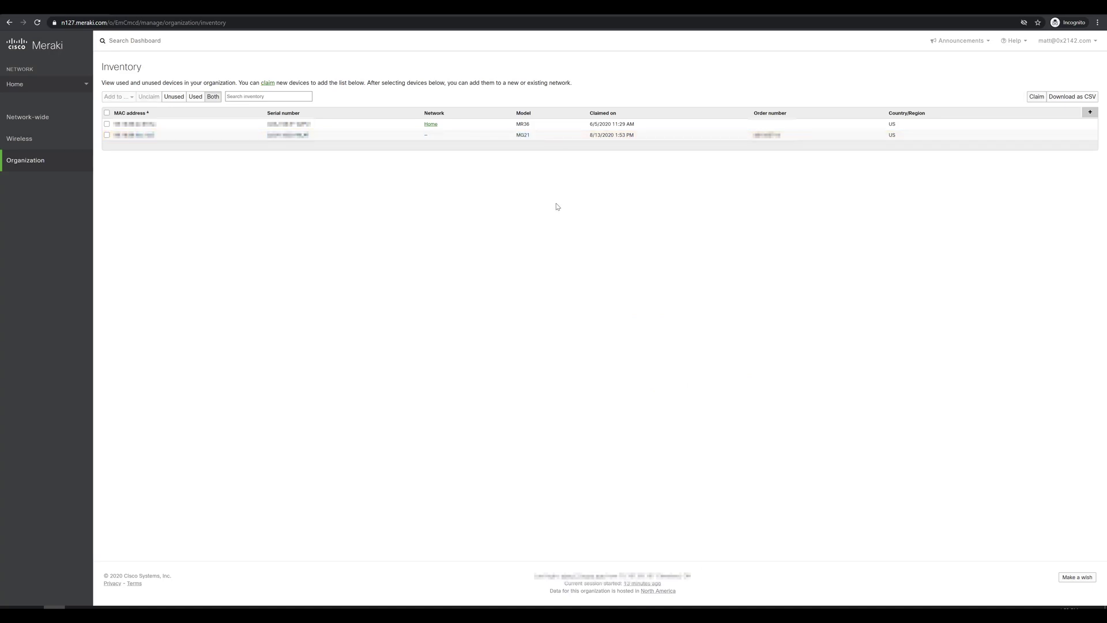
{"action": "mouse_move", "coordinate": [73, 168]}
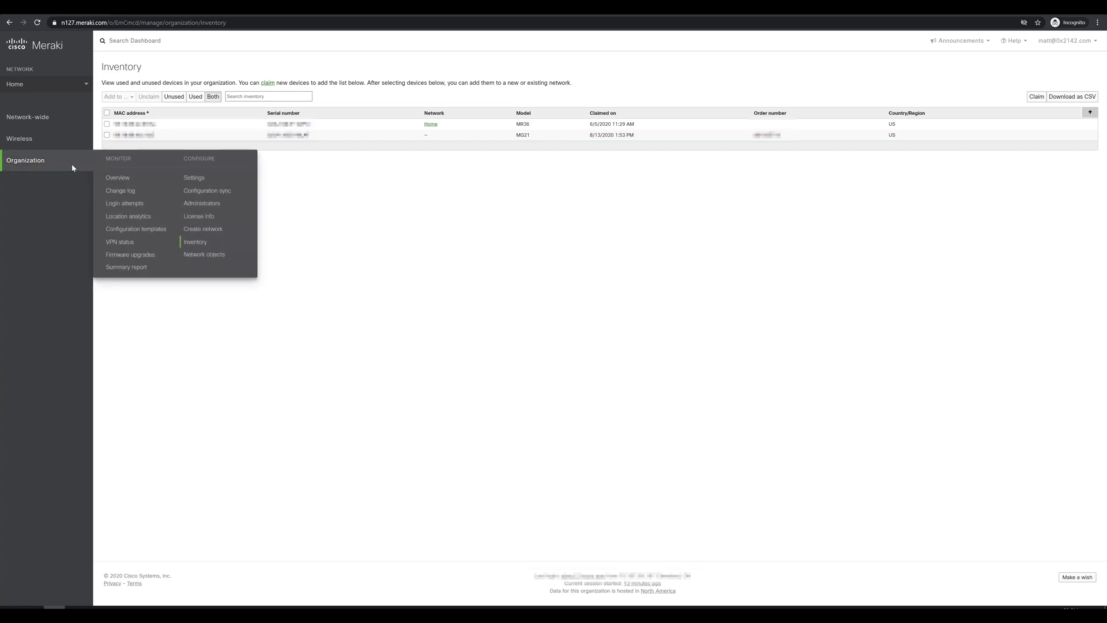
Check License info: status OK, MG21/MG21E limit 1, zero devices counted.
{"action": "left_click", "coordinate": [213, 221]}
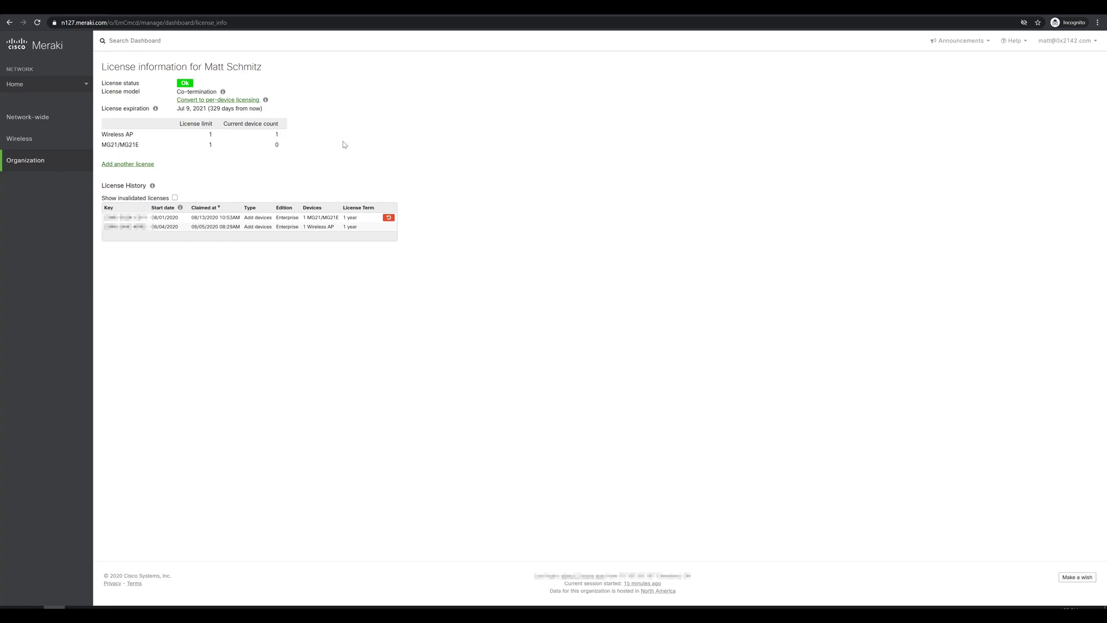
{"action": "mouse_move", "coordinate": [75, 138]}
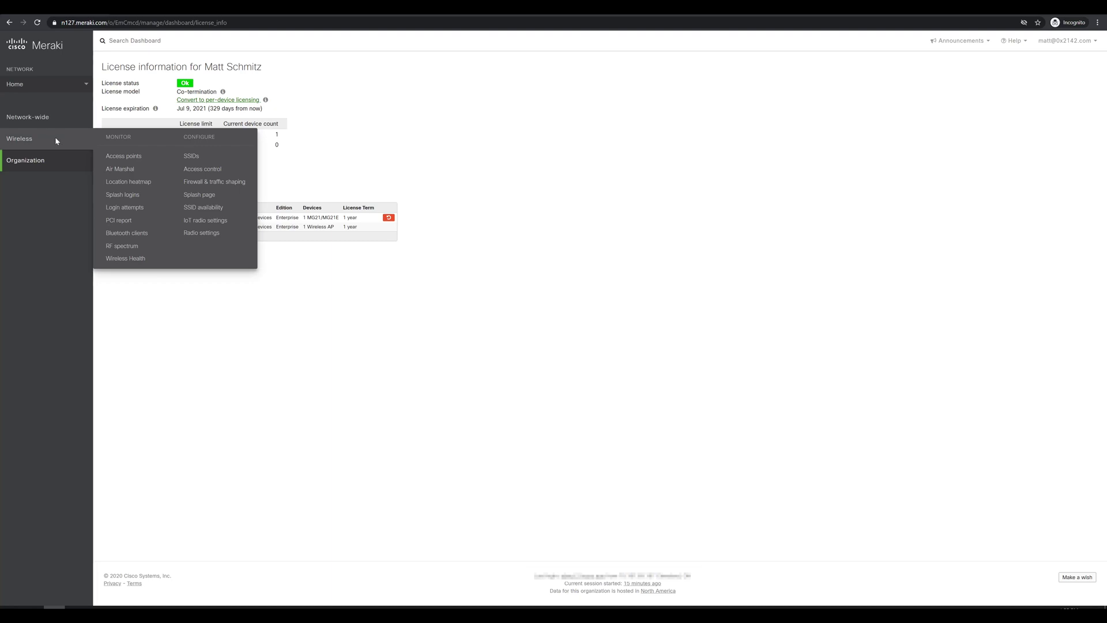
{"action": "mouse_move", "coordinate": [63, 120]}
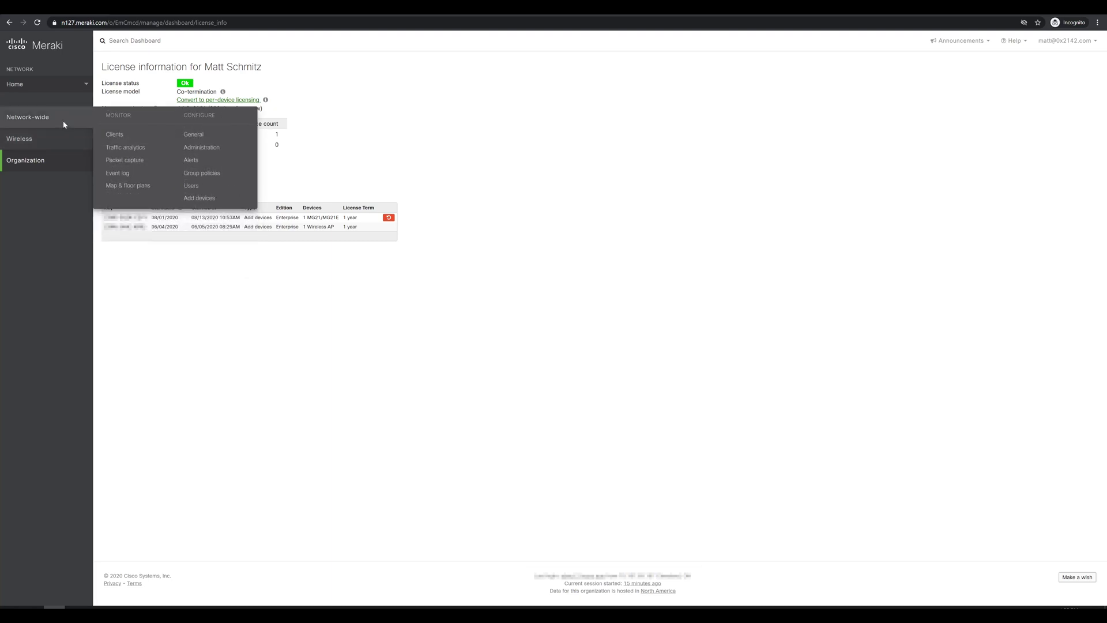
Add the MG21 to the Home network and view the Cellular gateways list.
{"action": "left_click", "coordinate": [211, 198]}
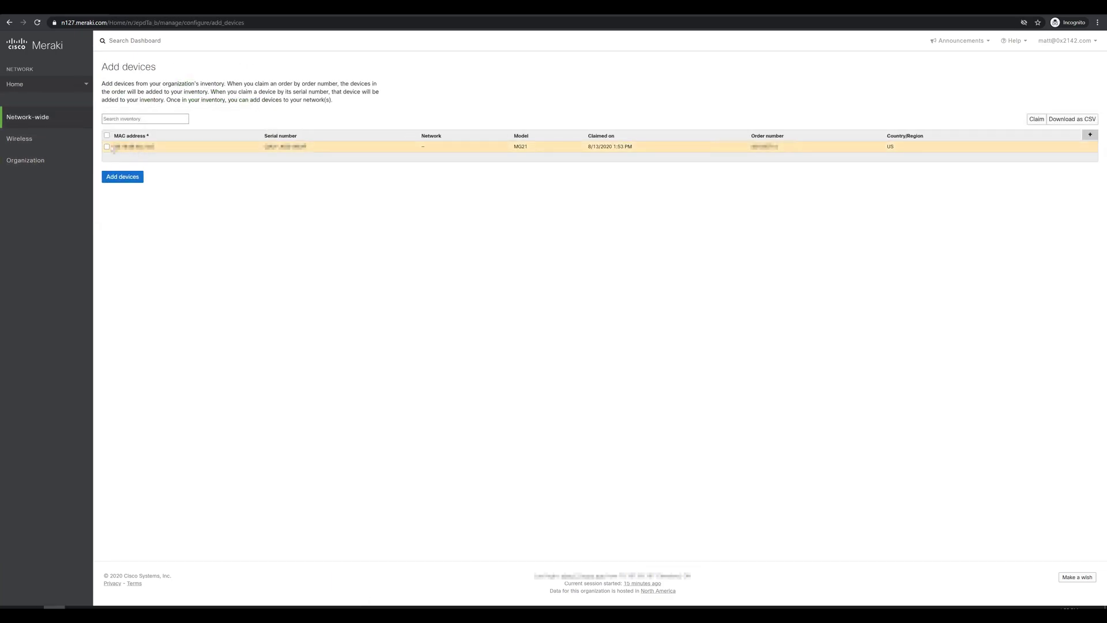
{"action": "left_click", "coordinate": [106, 147]}
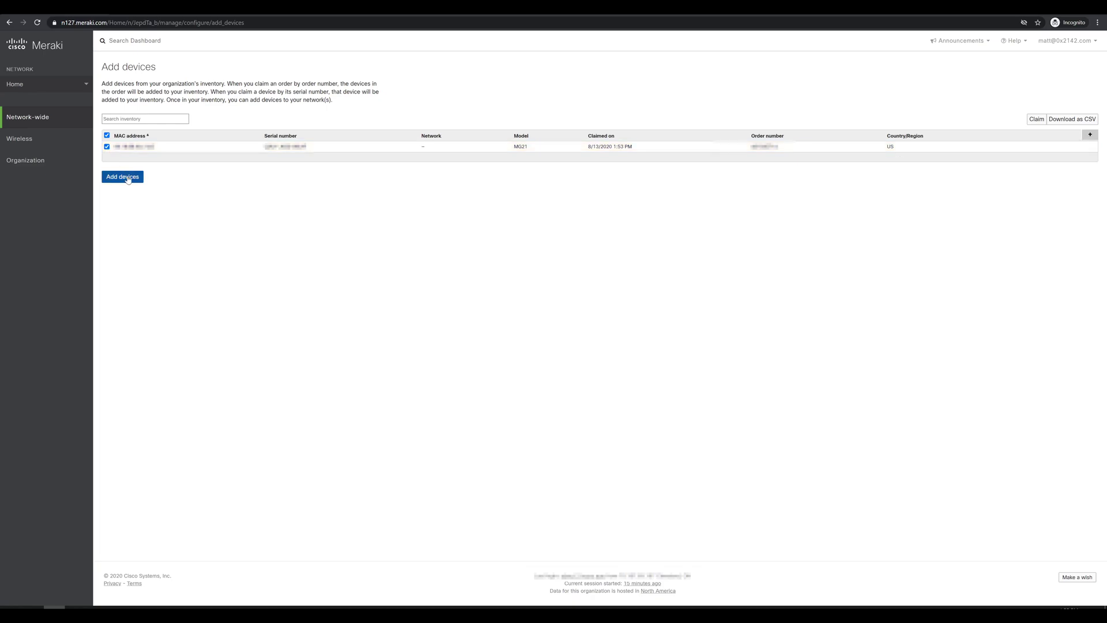
{"action": "left_click", "coordinate": [122, 177]}
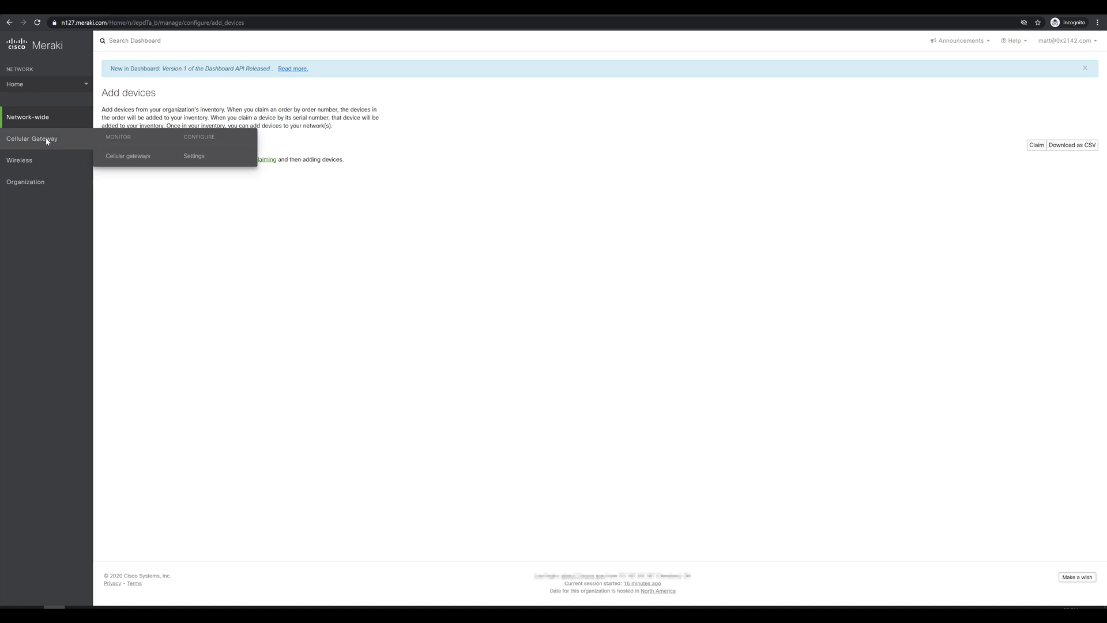
{"action": "left_click", "coordinate": [129, 157]}
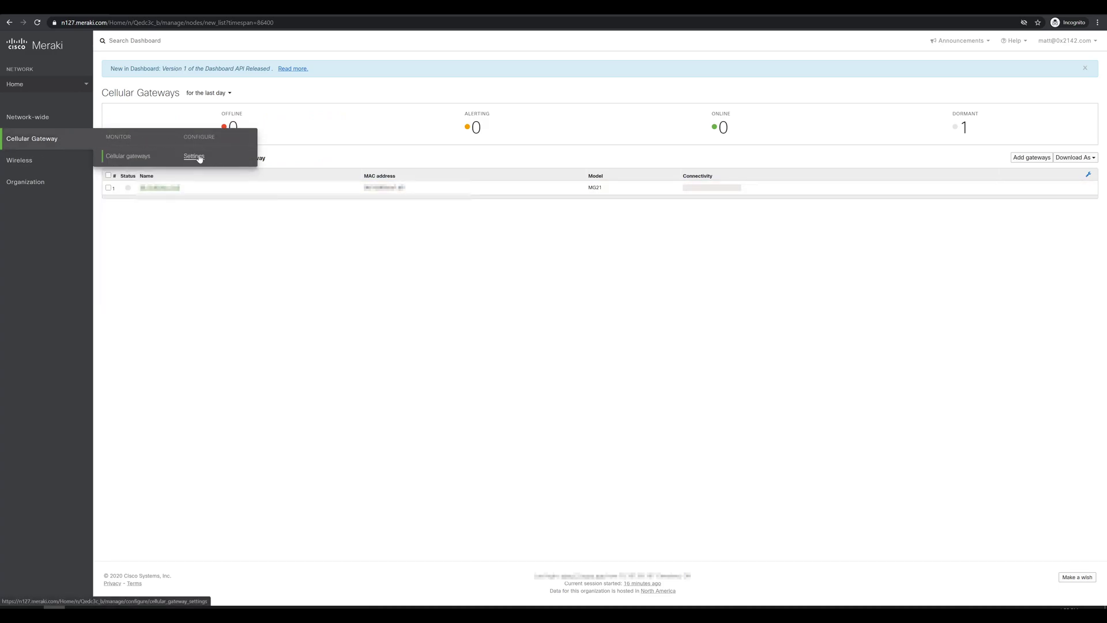
Open Cellular Gateway Settings, showing Routed mode and a /26 subnet from 172.31.128.0/24.
{"action": "left_click", "coordinate": [195, 156]}
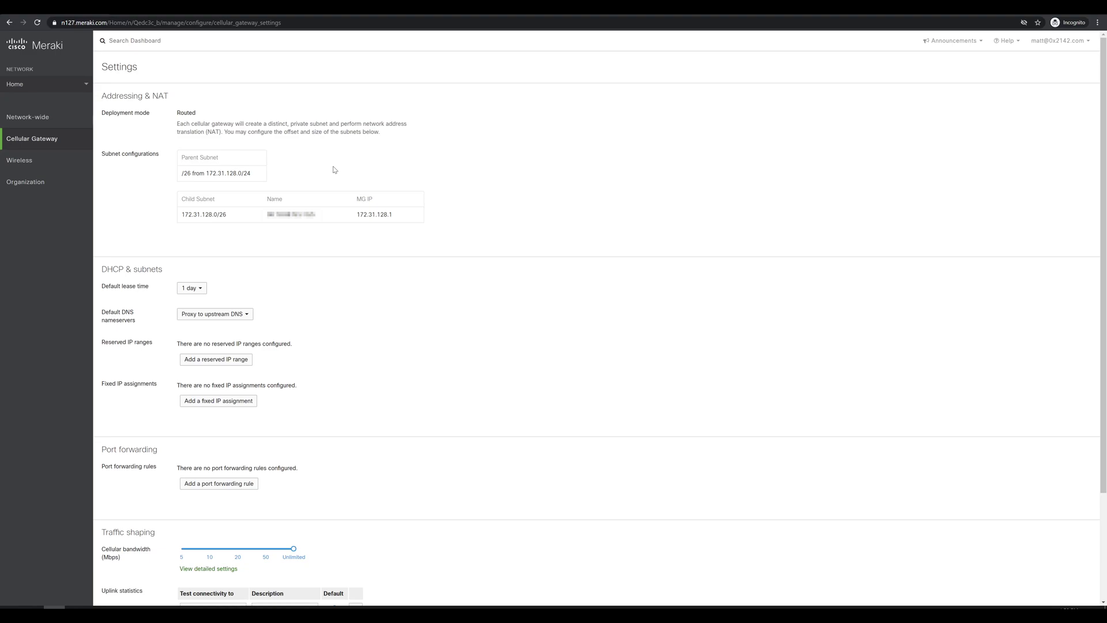
{"action": "left_click", "coordinate": [242, 178]}
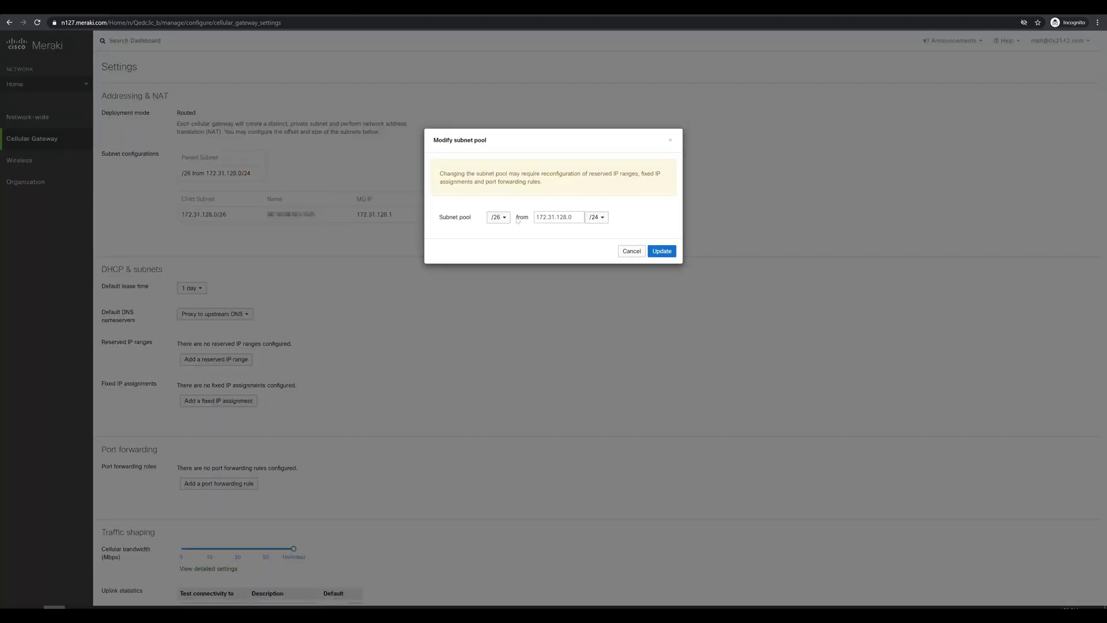
{"action": "left_click", "coordinate": [498, 217]}
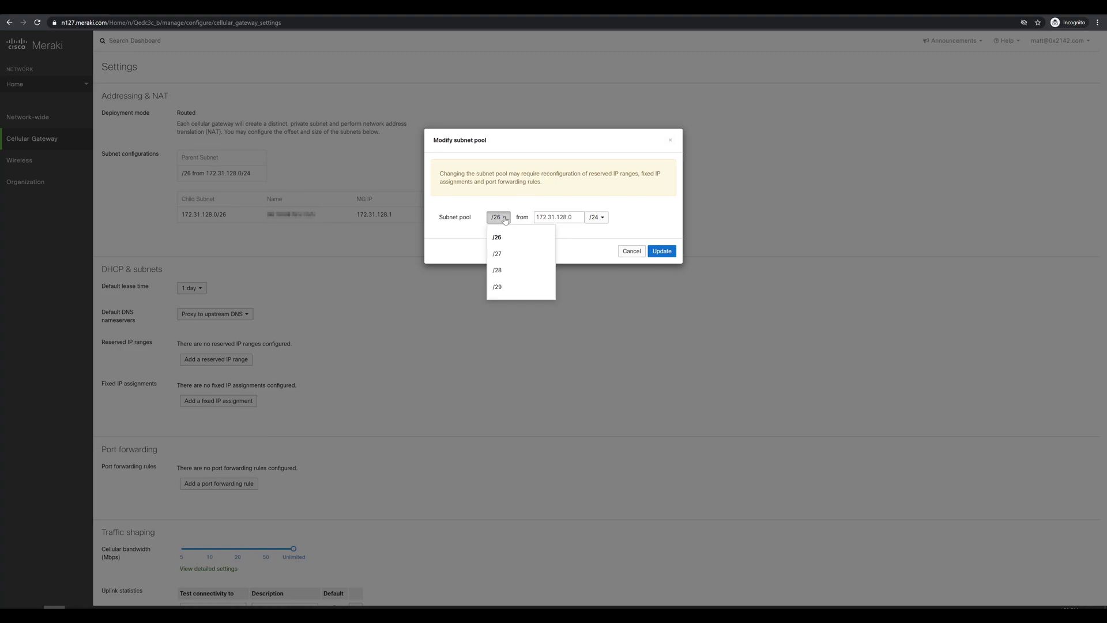
{"action": "left_click", "coordinate": [623, 251]}
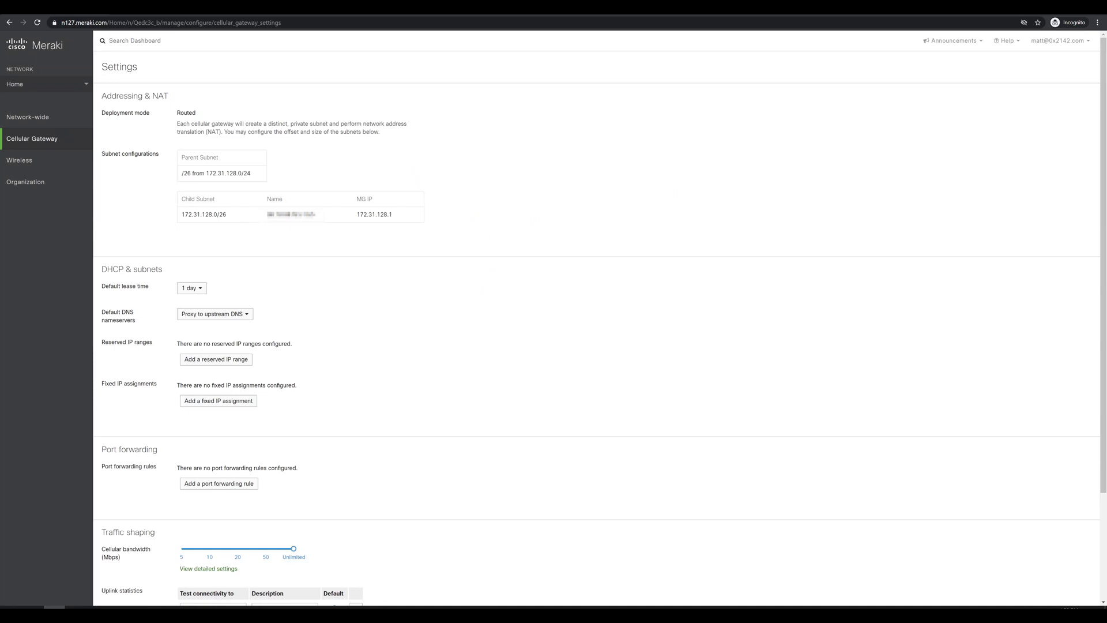
{"action": "left_click_drag", "start_coordinate": [354, 214], "coordinate": [397, 216]}
{"action": "left_click", "coordinate": [423, 215]}
Set the DHCP default lease time to 1 week and DNS nameservers to Use Umbrella.
{"action": "scroll", "coordinate": [421, 207], "scroll_direction": "down", "scroll_amount": 3}
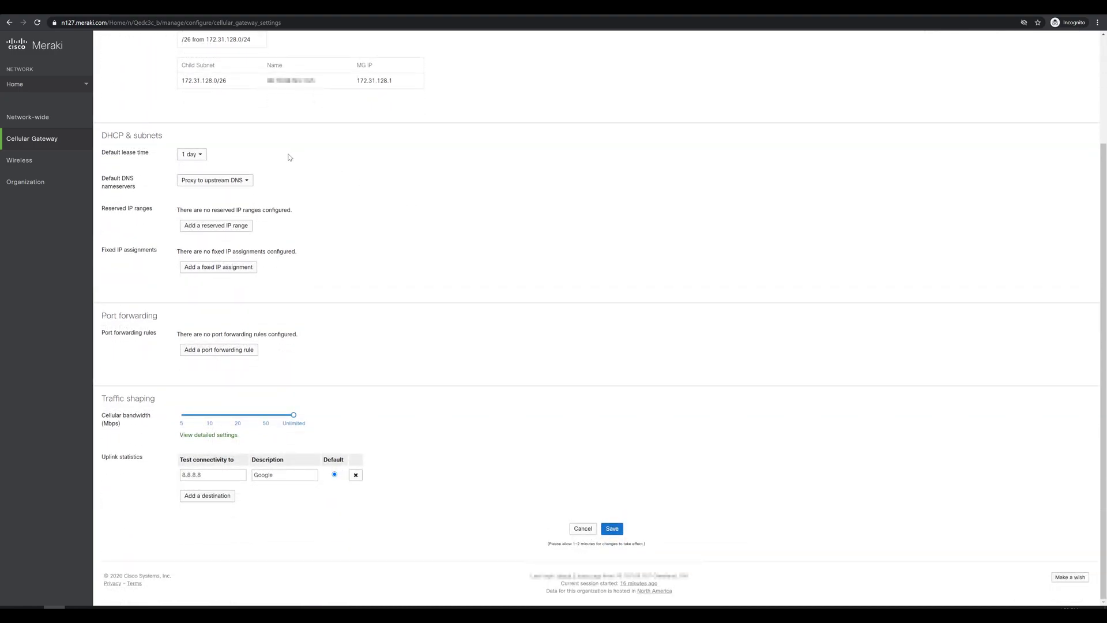
{"action": "left_click", "coordinate": [206, 160]}
{"action": "left_click", "coordinate": [208, 258]}
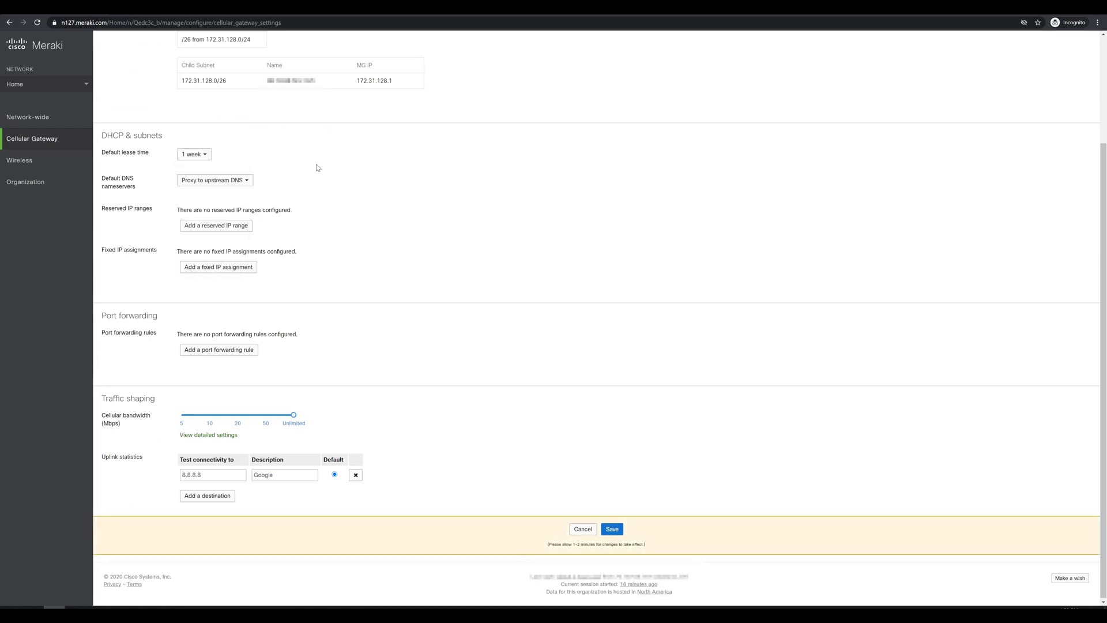
{"action": "left_click", "coordinate": [247, 181]}
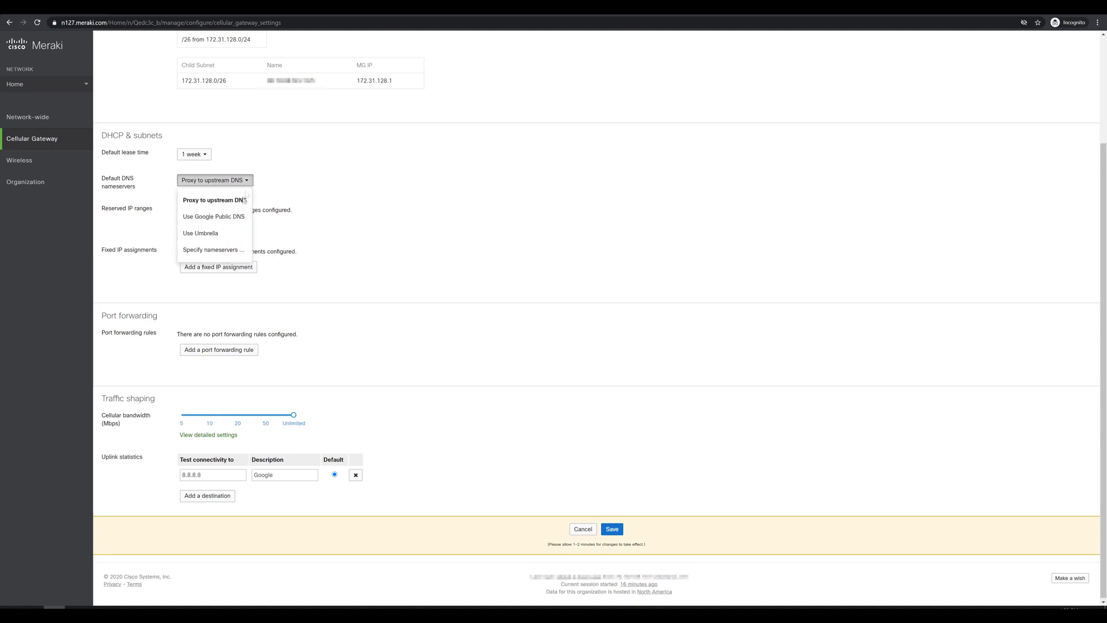
{"action": "left_click", "coordinate": [230, 233]}
{"action": "right_click", "coordinate": [317, 198]}
{"action": "left_click", "coordinate": [315, 185]}
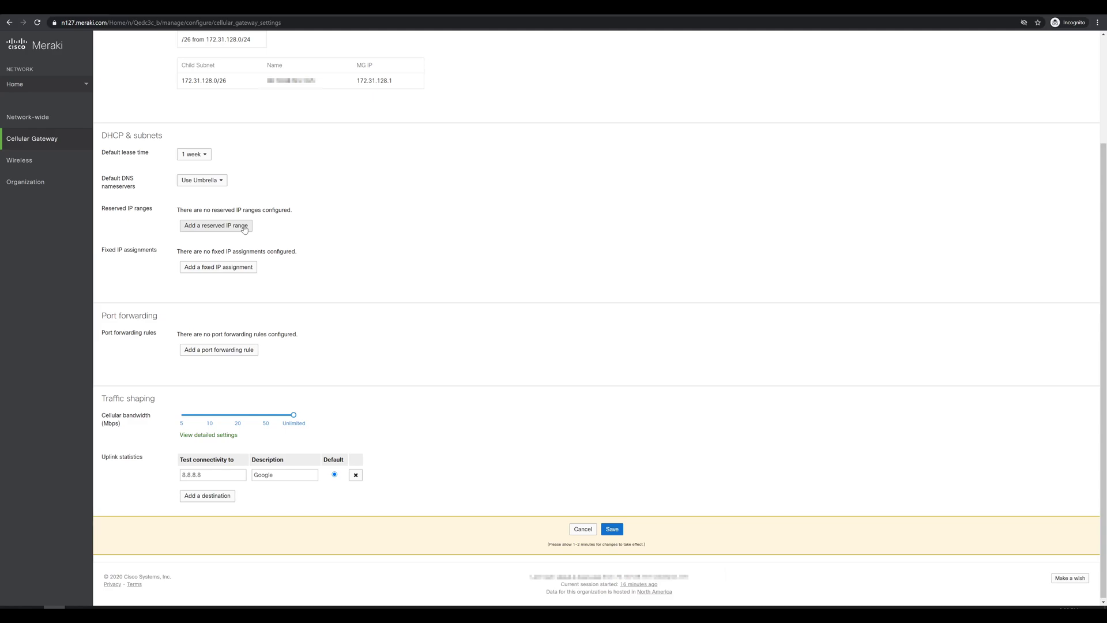
{"action": "scroll", "coordinate": [244, 230], "scroll_direction": "down", "scroll_amount": 1}
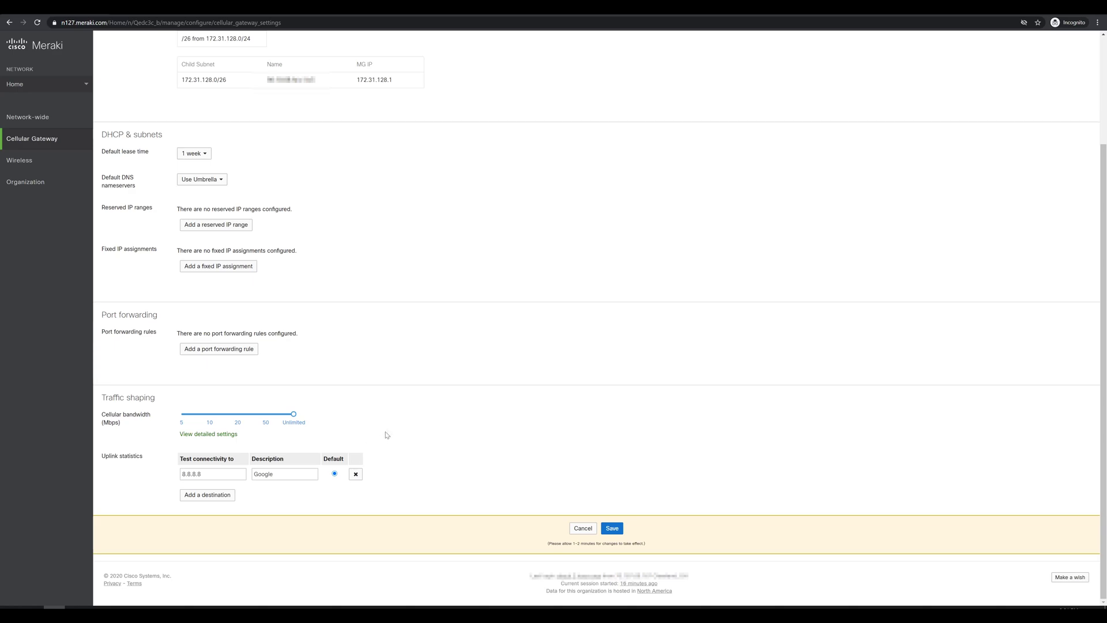
Save the gateway settings, then run a speed test reaching about 149.79 Mbps.
{"action": "left_click", "coordinate": [613, 529]}
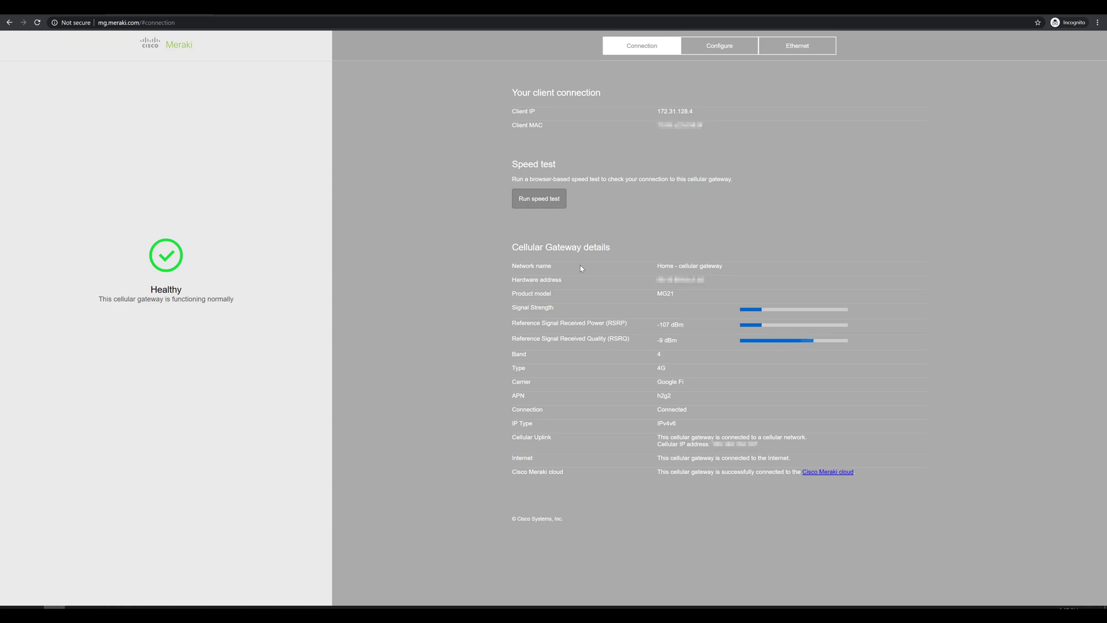
{"action": "left_click", "coordinate": [540, 199]}
{"action": "left_click", "coordinate": [536, 204]}
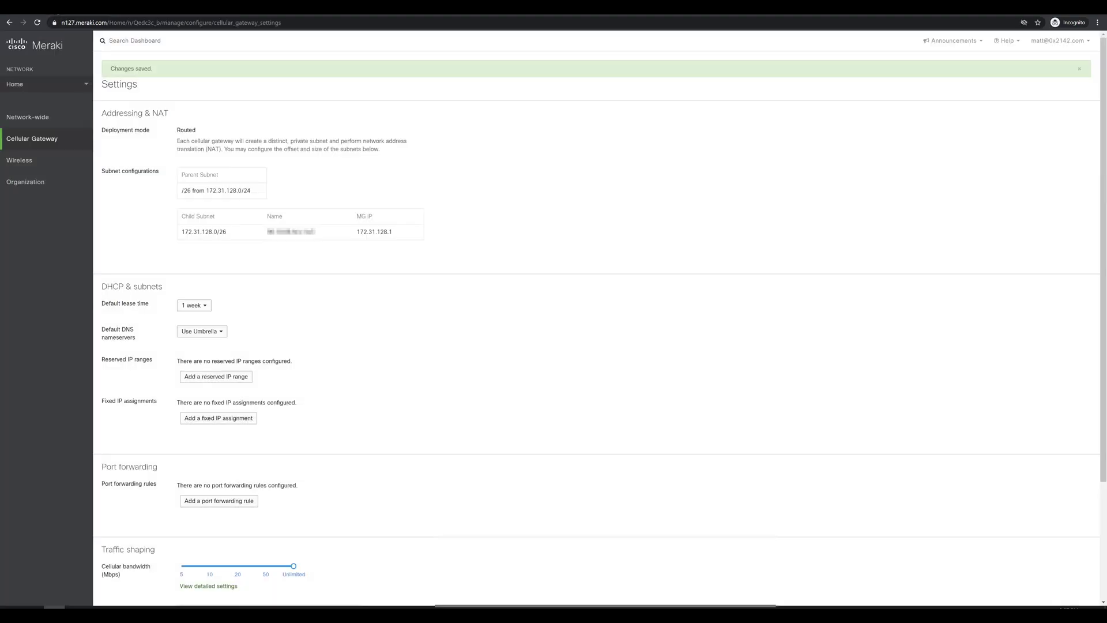
Open the MG21 gateway's Summary page from the Cellular gateways list.
{"action": "mouse_move", "coordinate": [46, 140]}
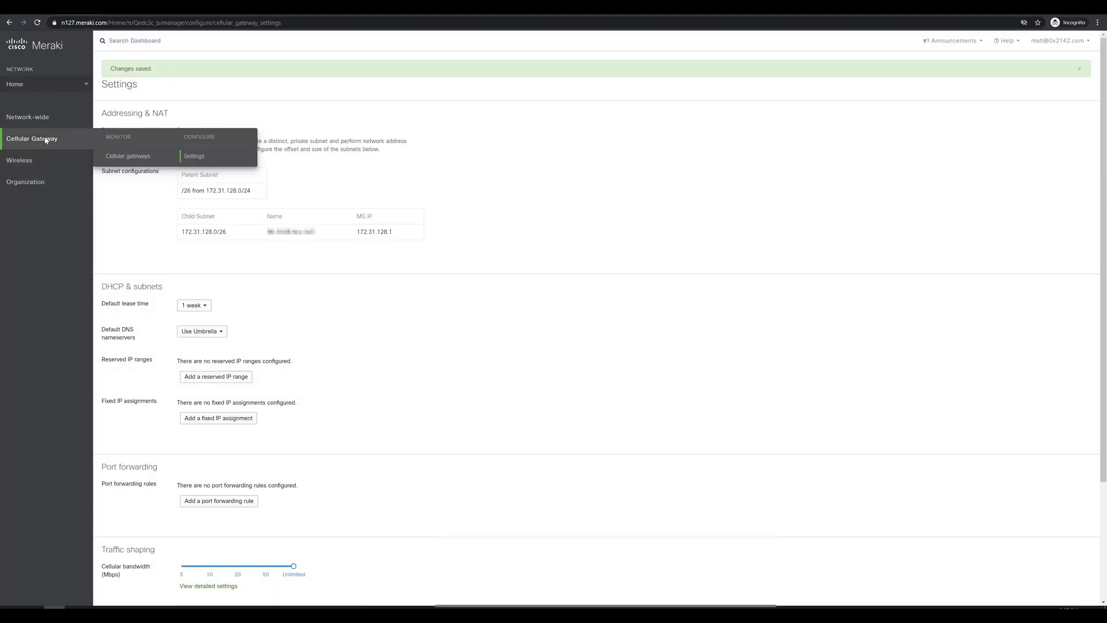
{"action": "left_click", "coordinate": [126, 158]}
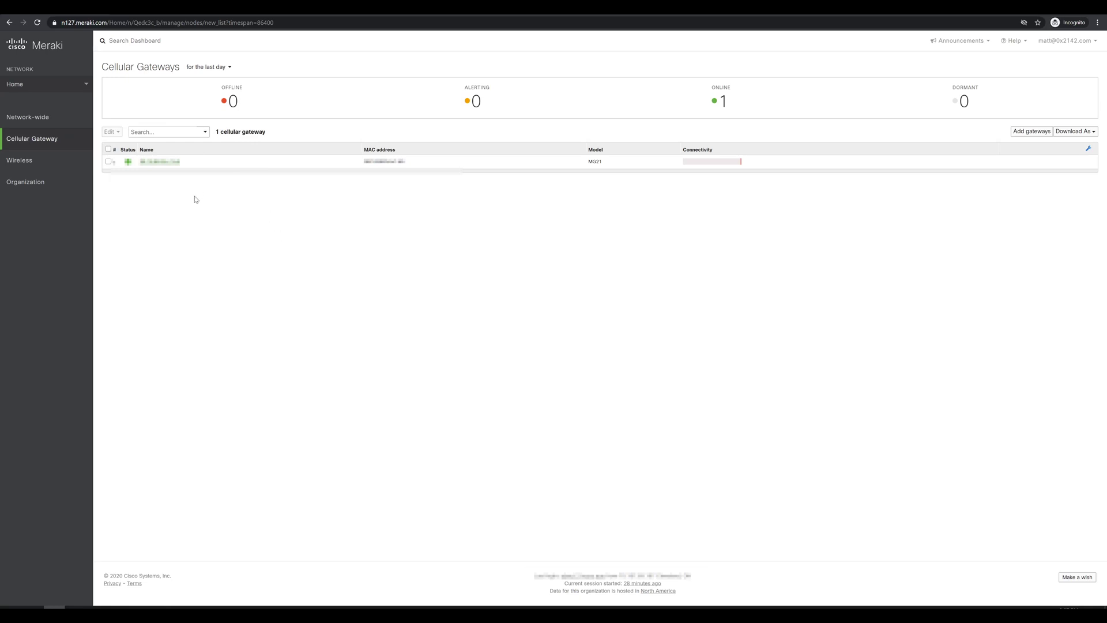
{"action": "left_click", "coordinate": [164, 163]}
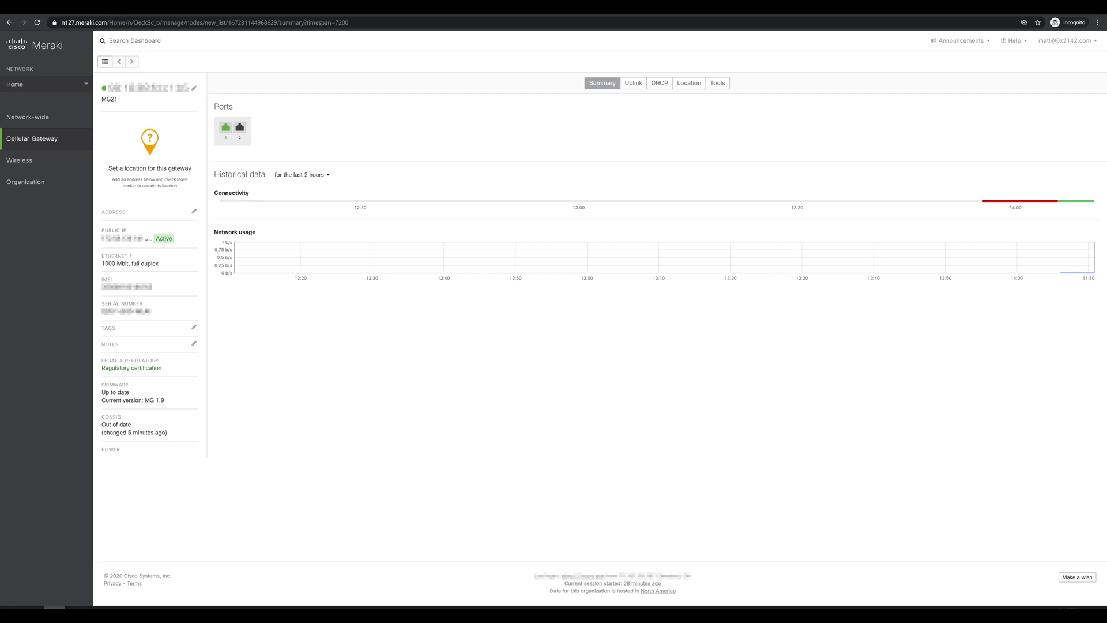
Rename the MG21 gateway to 'Home Cell Gateway' and save it.
{"action": "left_click", "coordinate": [194, 88]}
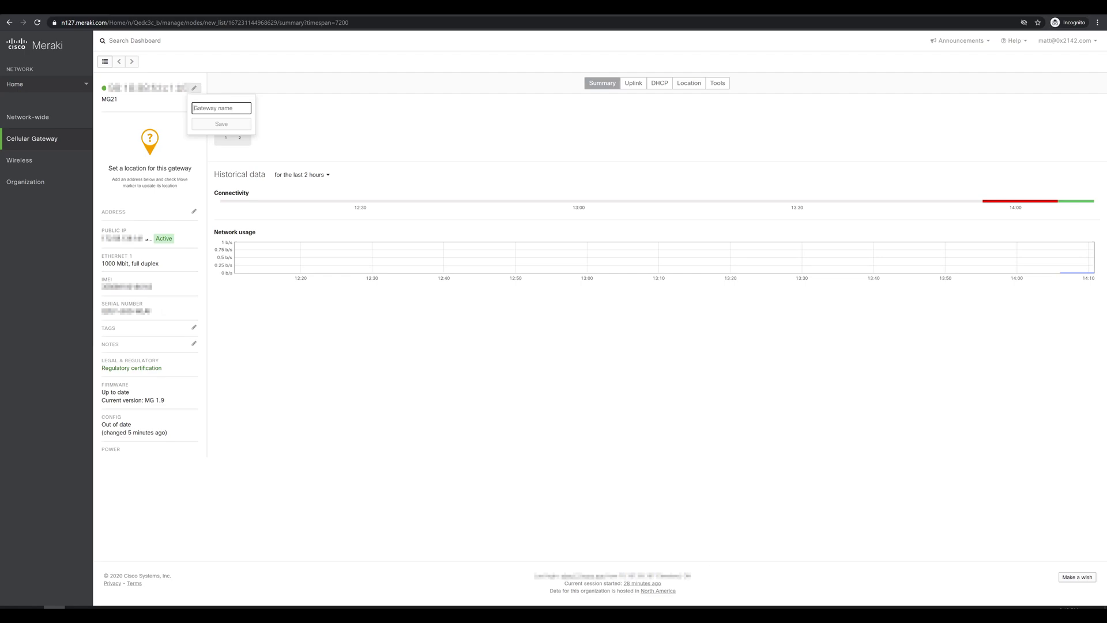
{"action": "type", "text": "Home Cell Gateway"}
{"action": "left_click", "coordinate": [222, 124]}
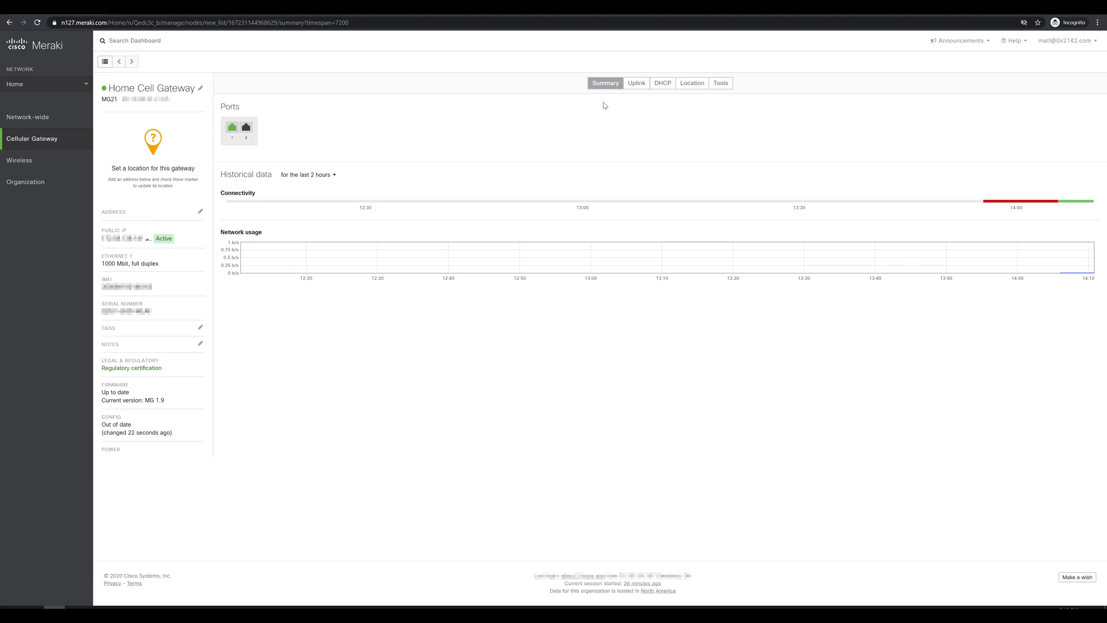
Review the Uplink charts, then view DHCP subnet 172.31.128.0/26 with its lease 172.31.128.4.
{"action": "left_click", "coordinate": [636, 84]}
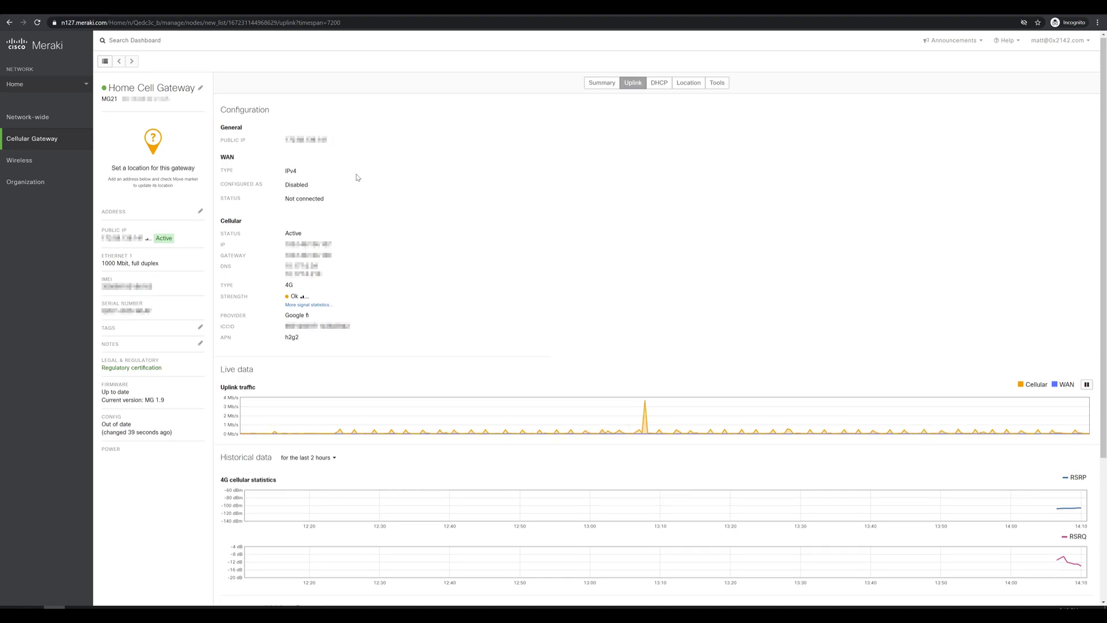
{"action": "scroll", "coordinate": [357, 177], "scroll_direction": "down", "scroll_amount": 1}
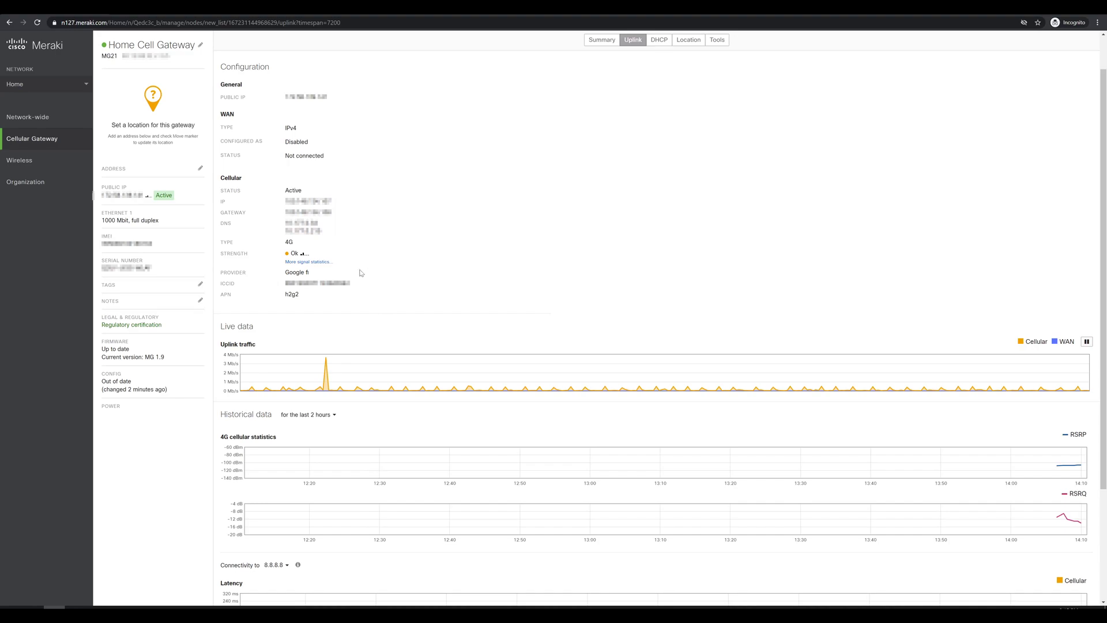
{"action": "scroll", "coordinate": [398, 248], "scroll_direction": "down", "scroll_amount": 1}
{"action": "scroll", "coordinate": [403, 243], "scroll_direction": "down", "scroll_amount": 3}
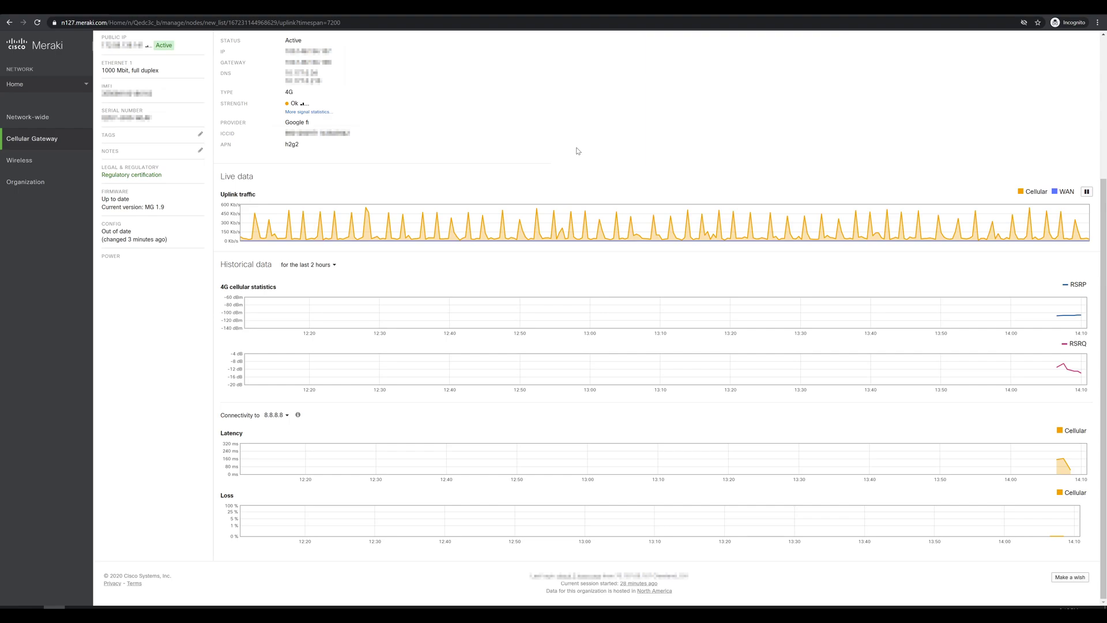
{"action": "scroll", "coordinate": [631, 141], "scroll_direction": "up", "scroll_amount": 4}
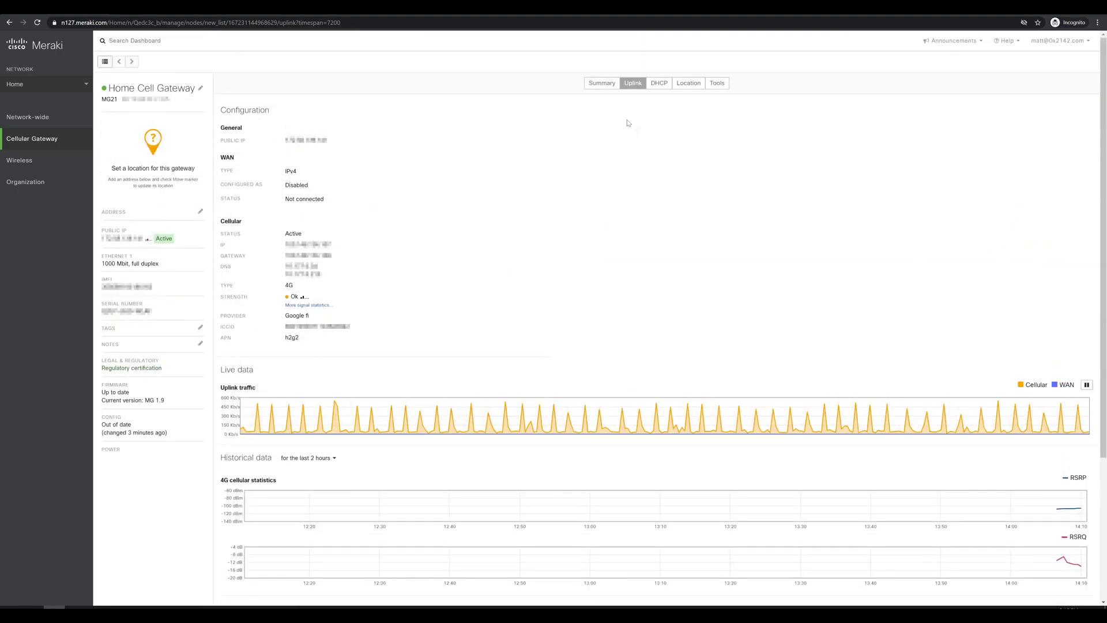
{"action": "left_click", "coordinate": [659, 83]}
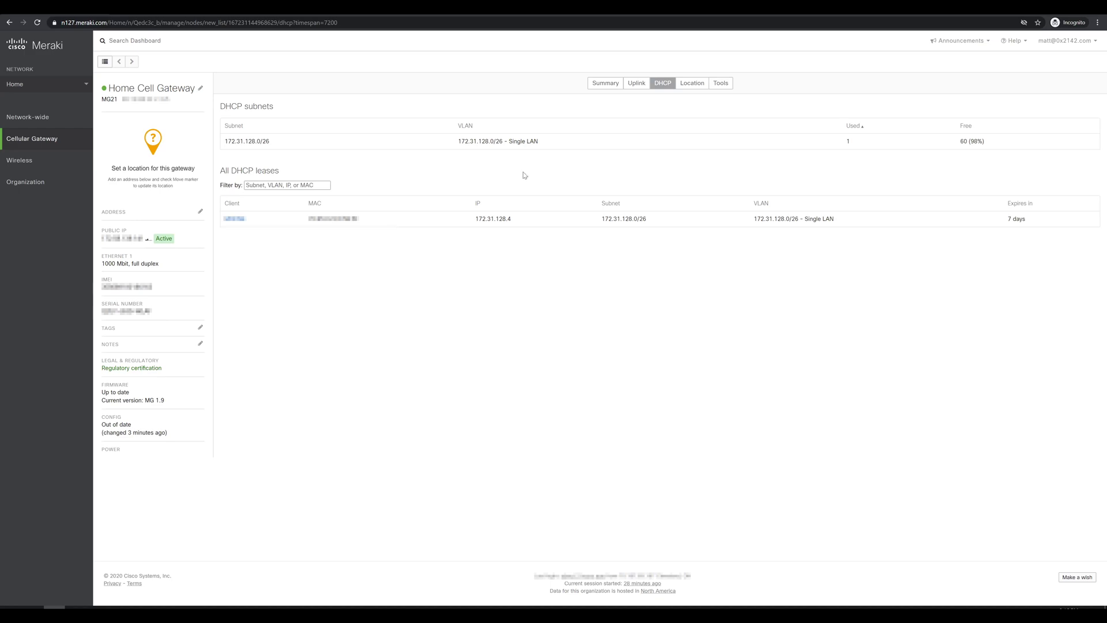
Show Home Cell Gateway's Tools page with ping, reboot, traceroute, MTR, DNS lookup and ARP table.
{"action": "left_click", "coordinate": [724, 86]}
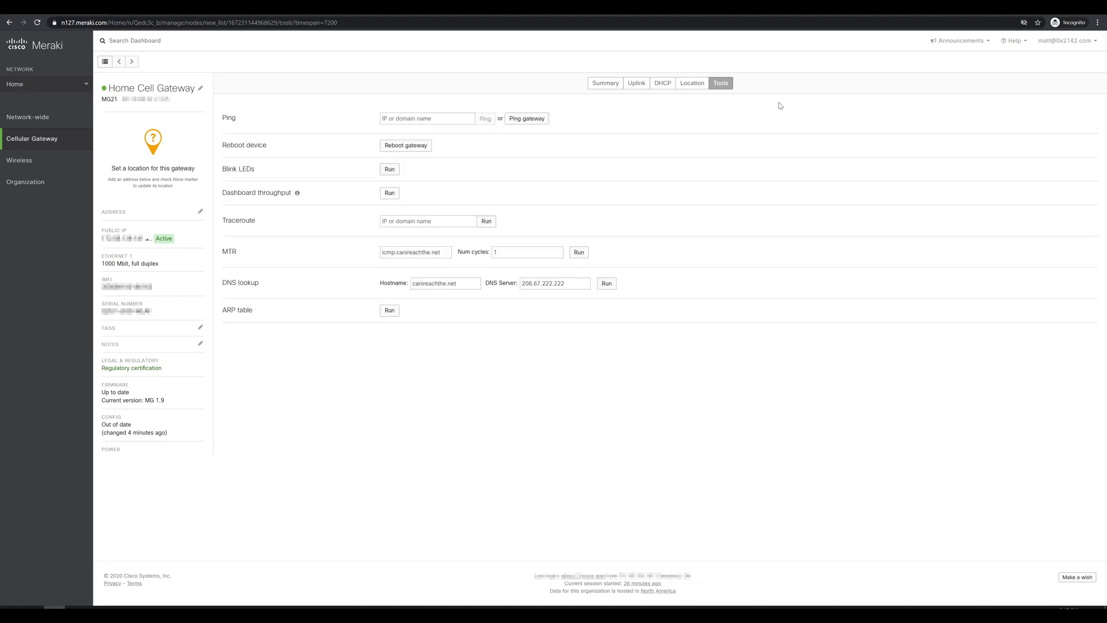